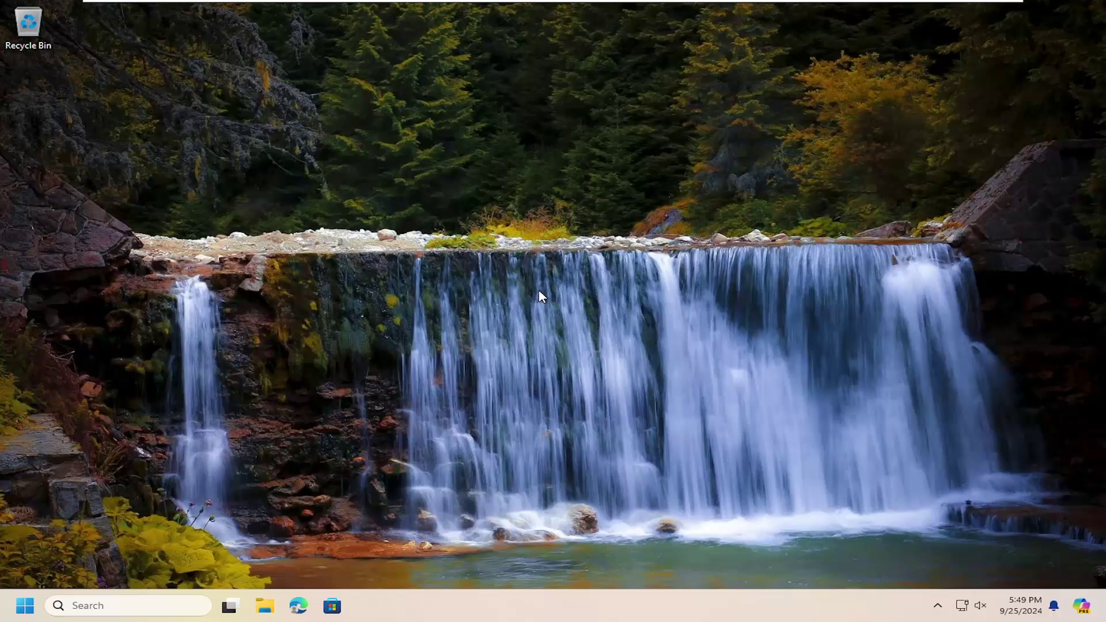
# Search for and launch the Services console, then scroll down to the Windows Time entry
pyautogui.click(18, 607)
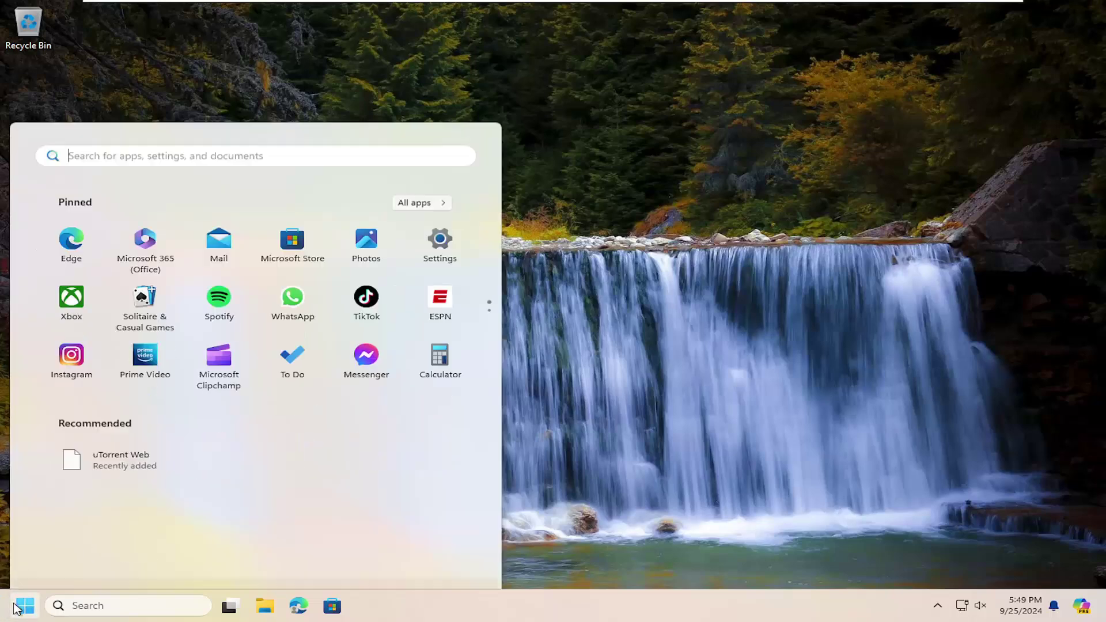
pyautogui.write('services')
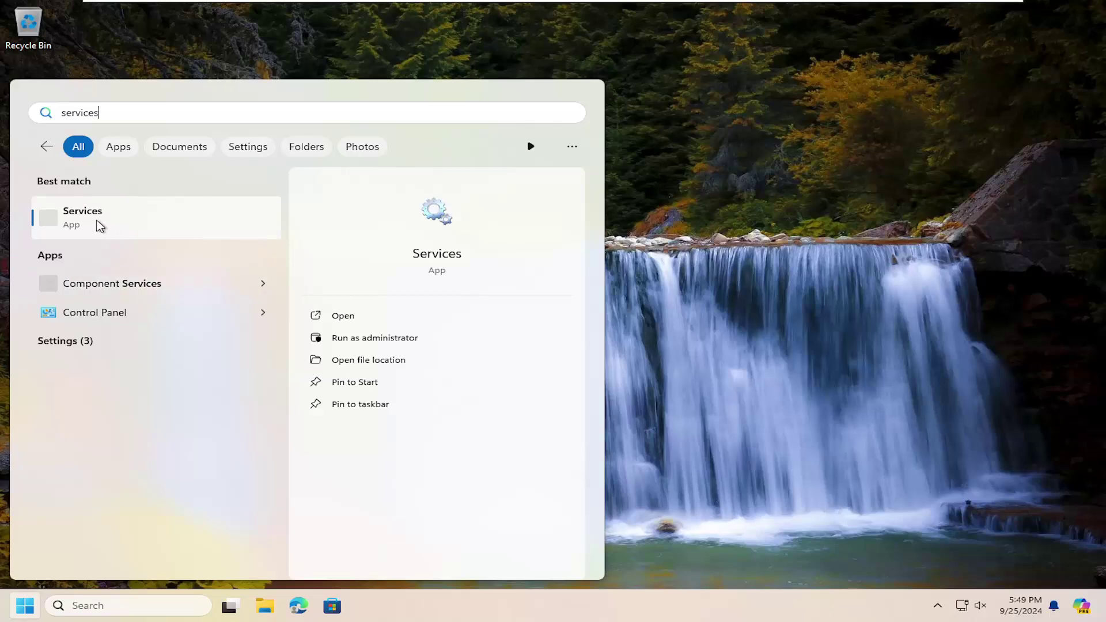
pyautogui.click(99, 225)
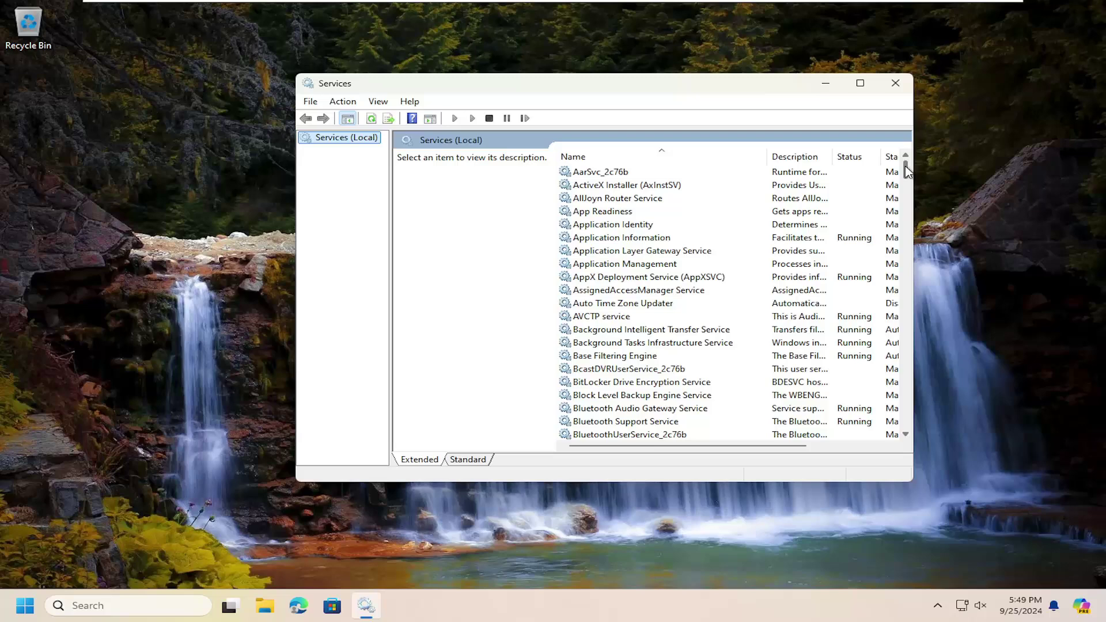
pyautogui.moveTo(906, 171); pyautogui.dragTo(907, 384)
pyautogui.click(640, 397)
pyautogui.scroll(-6, 633, 397)
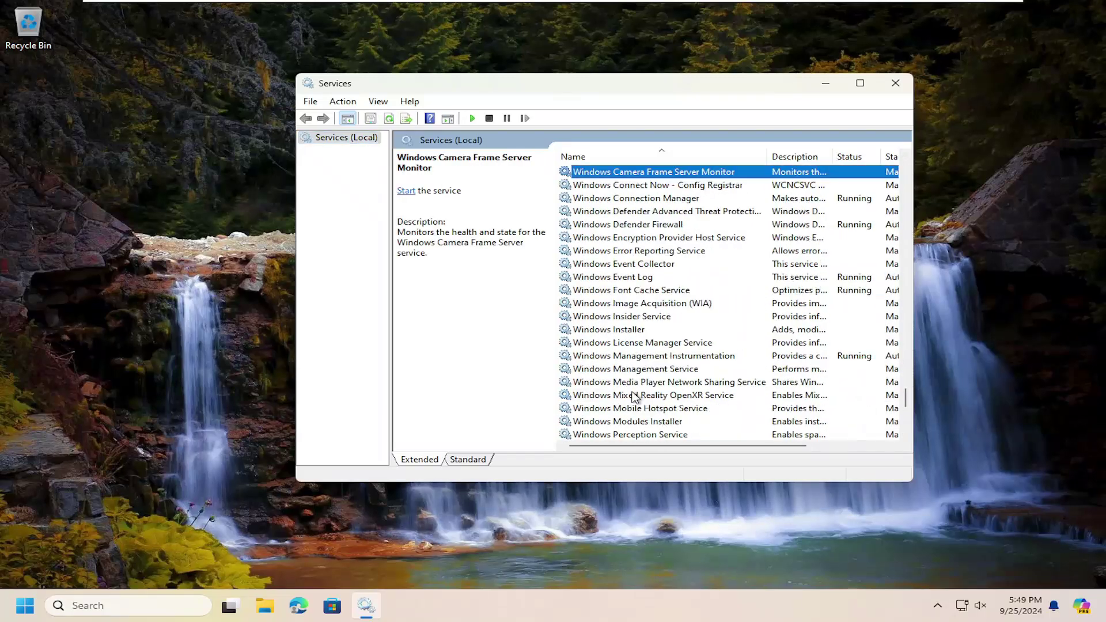
pyautogui.scroll(-7, 635, 397)
pyautogui.scroll(2, 625, 381)
pyautogui.click(616, 317)
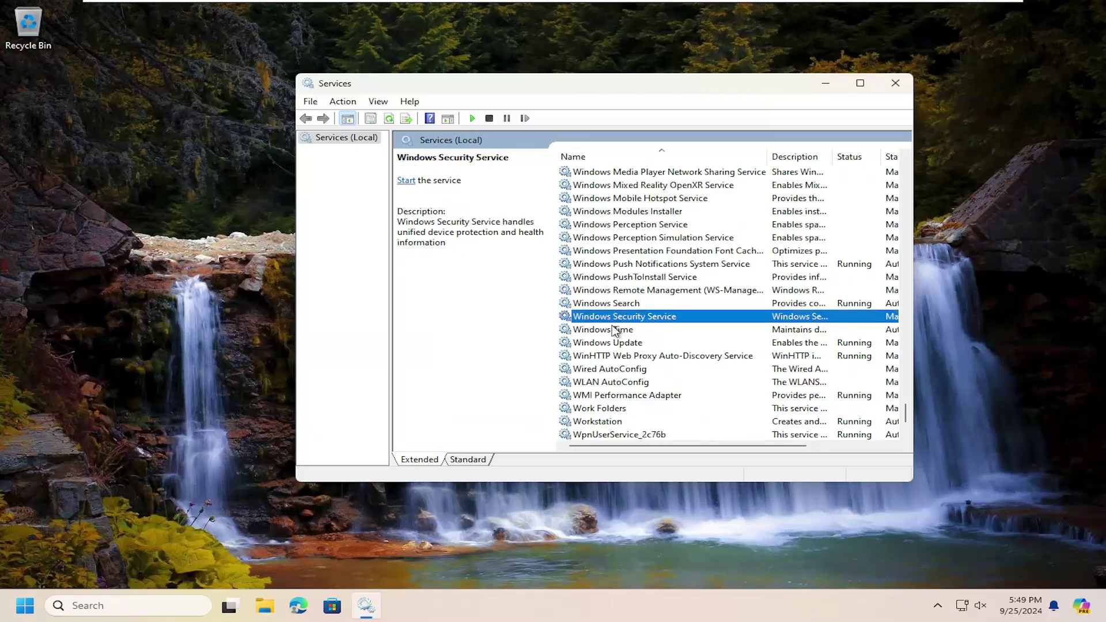
# Start the Windows Time service, leaving its startup type at Automatic (Delayed Start)
pyautogui.doubleClick(616, 329)
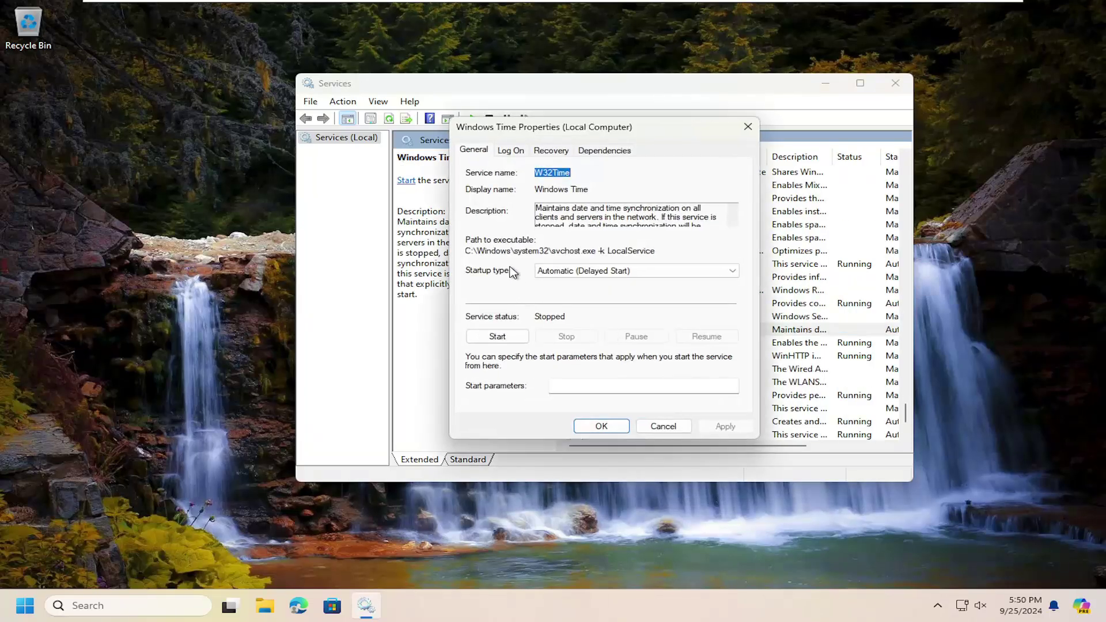
pyautogui.click(554, 271)
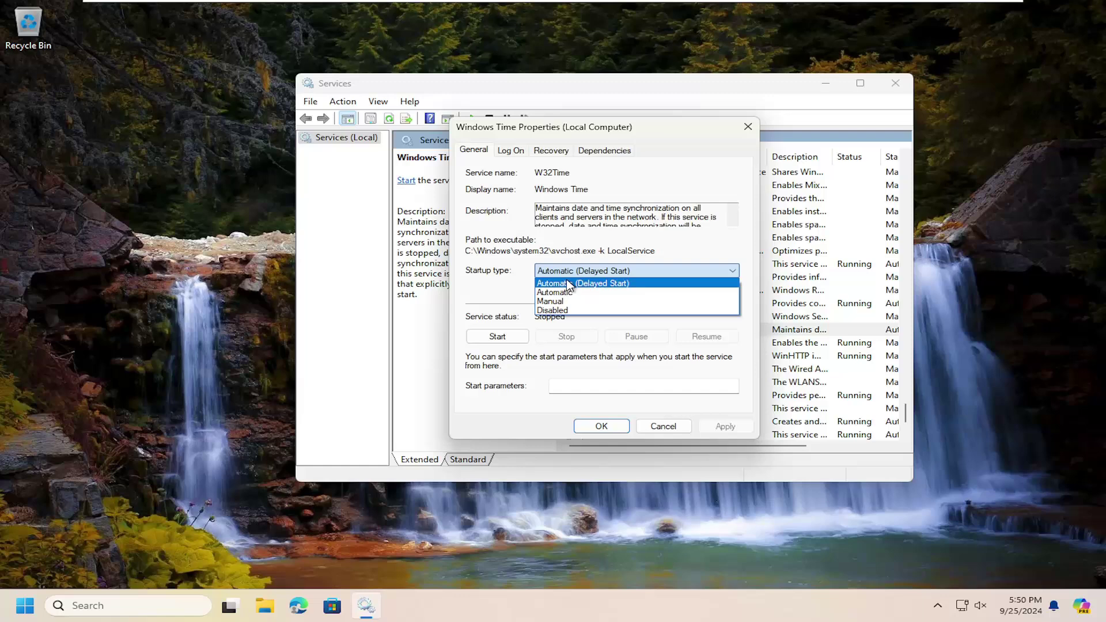
pyautogui.click(500, 272)
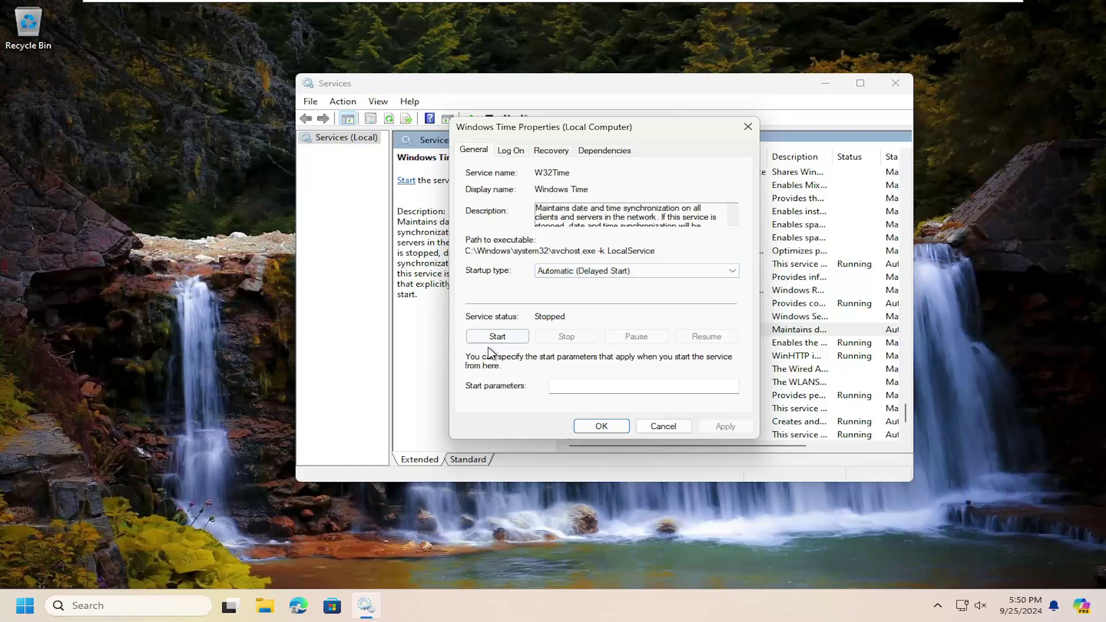
pyautogui.click(497, 337)
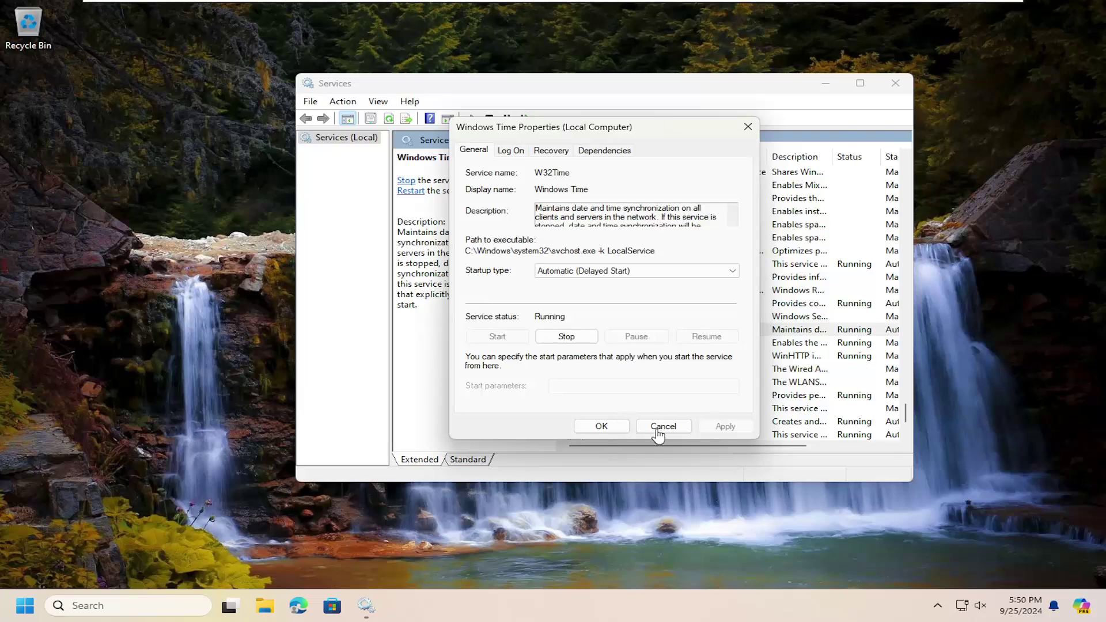
pyautogui.click(602, 426)
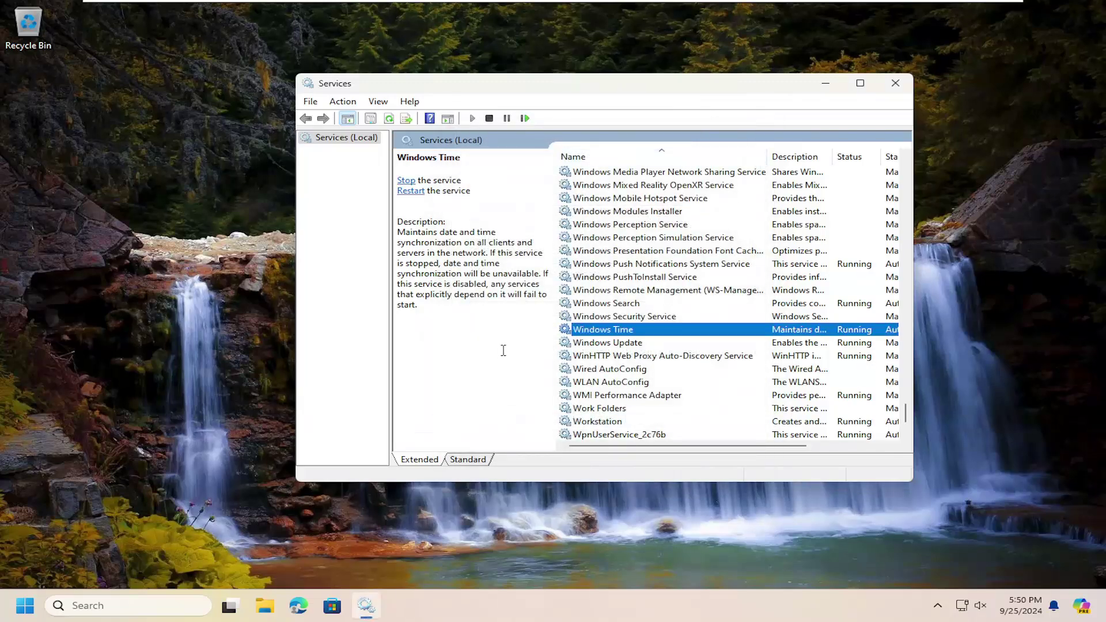
# Set Windows Time to log on as Local System account, apply it, and close Services
pyautogui.doubleClick(589, 332)
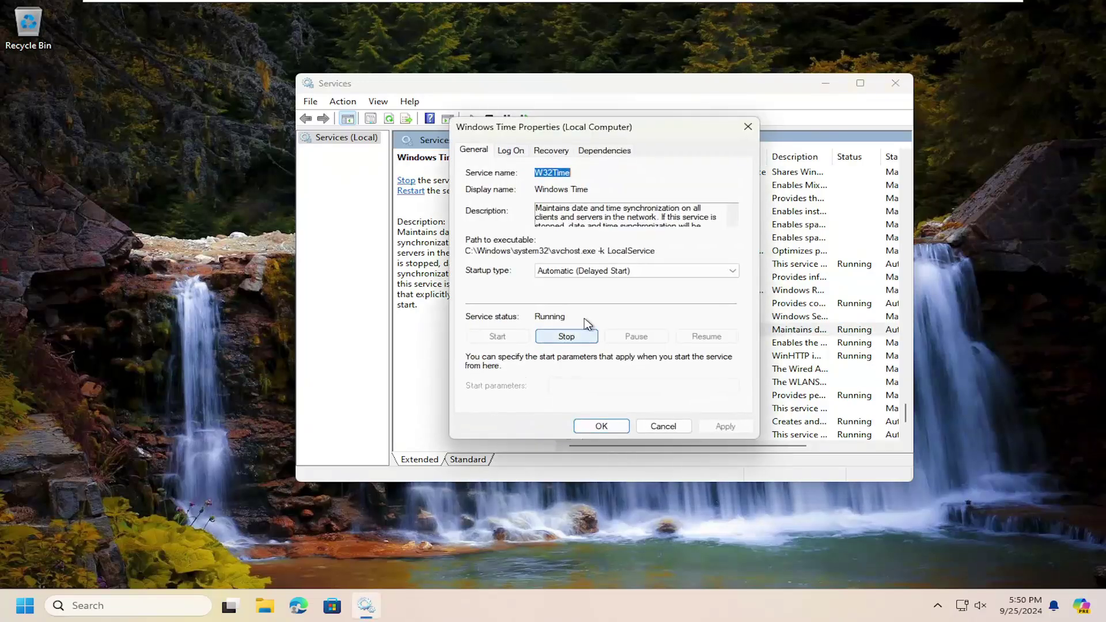
pyautogui.click(507, 153)
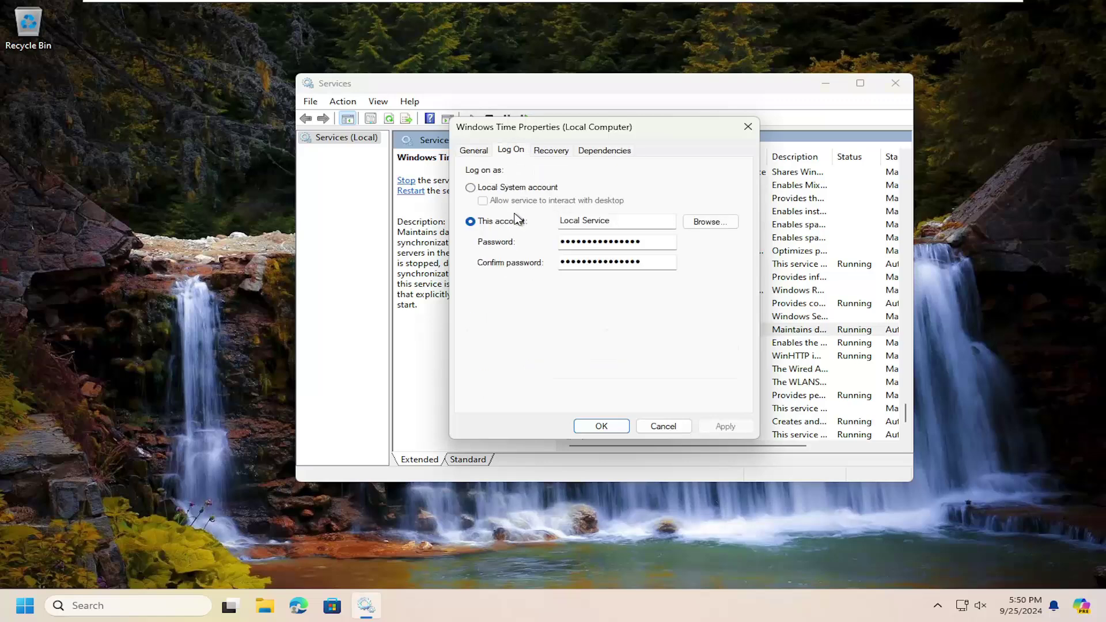
pyautogui.click(475, 189)
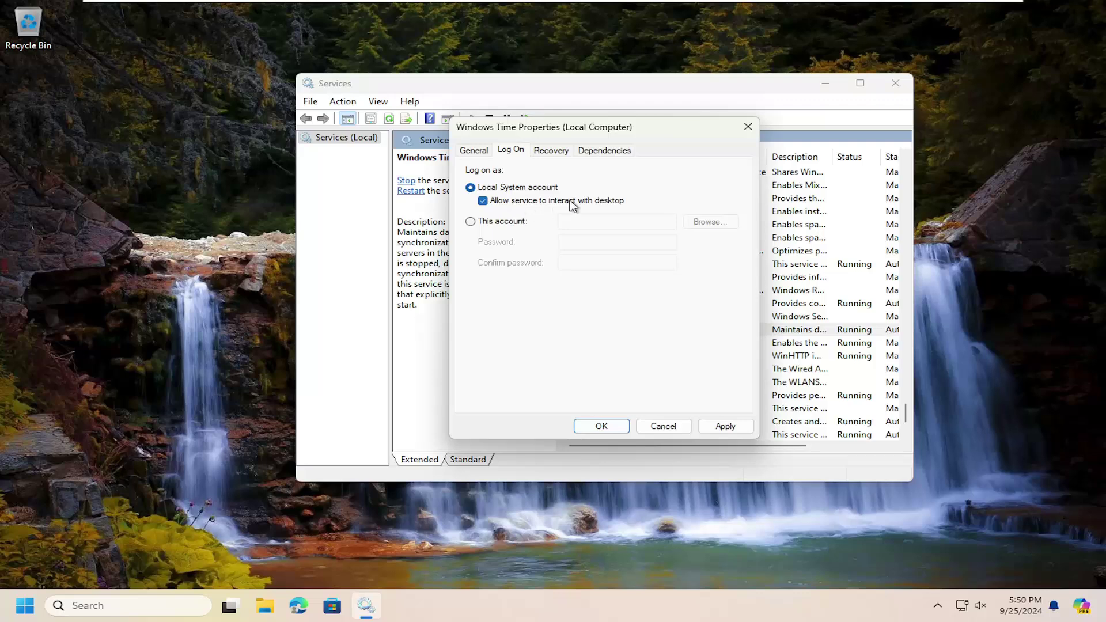
pyautogui.click(727, 427)
pyautogui.click(667, 351)
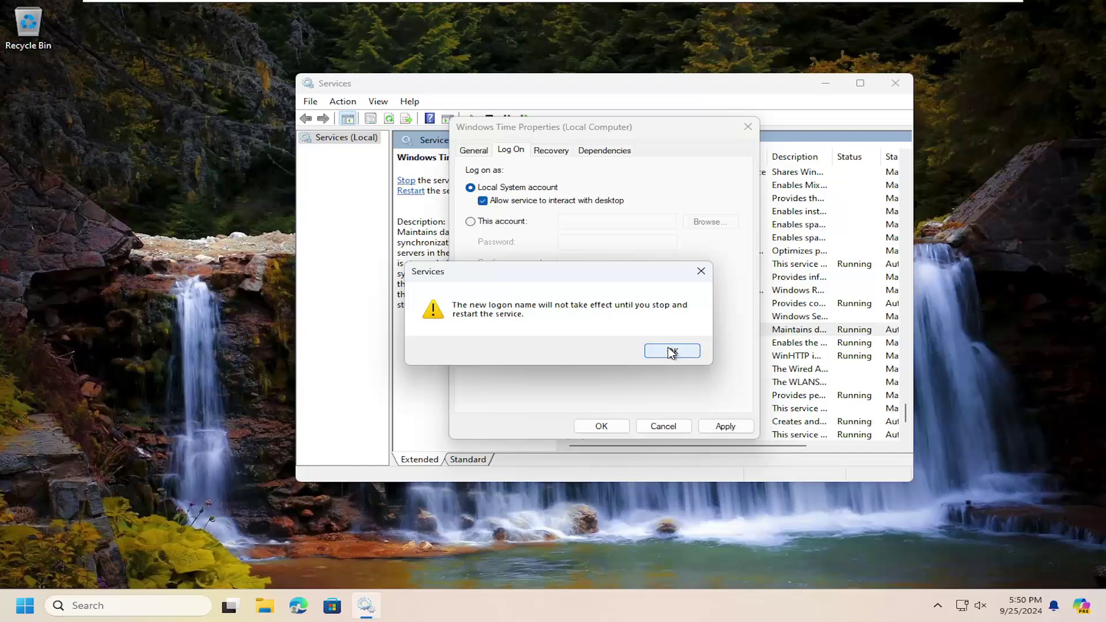
pyautogui.click(601, 427)
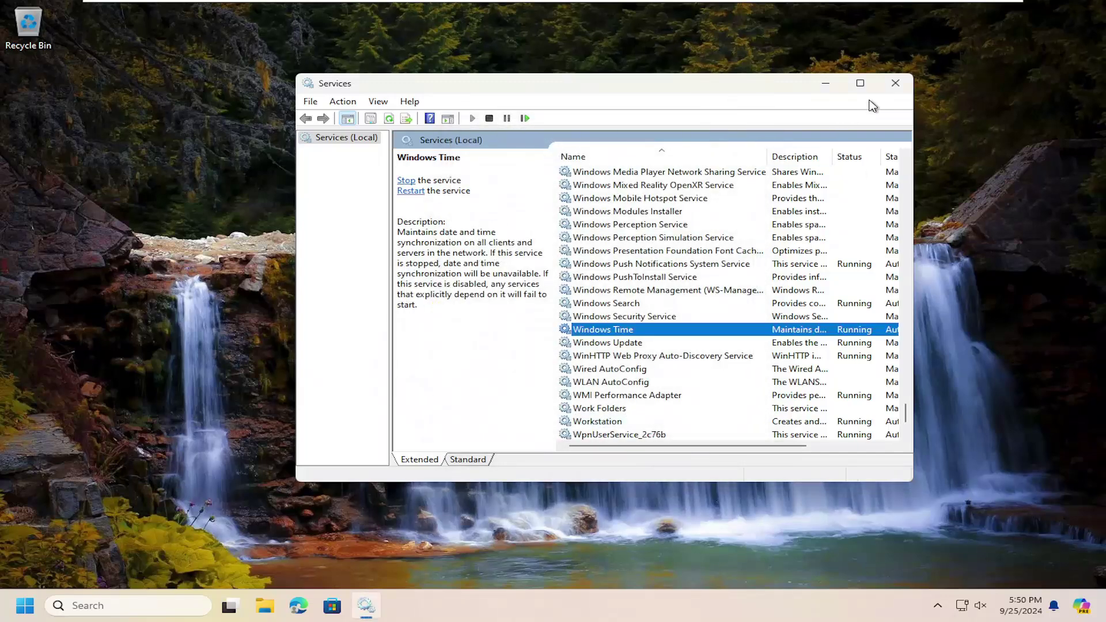
pyautogui.click(896, 83)
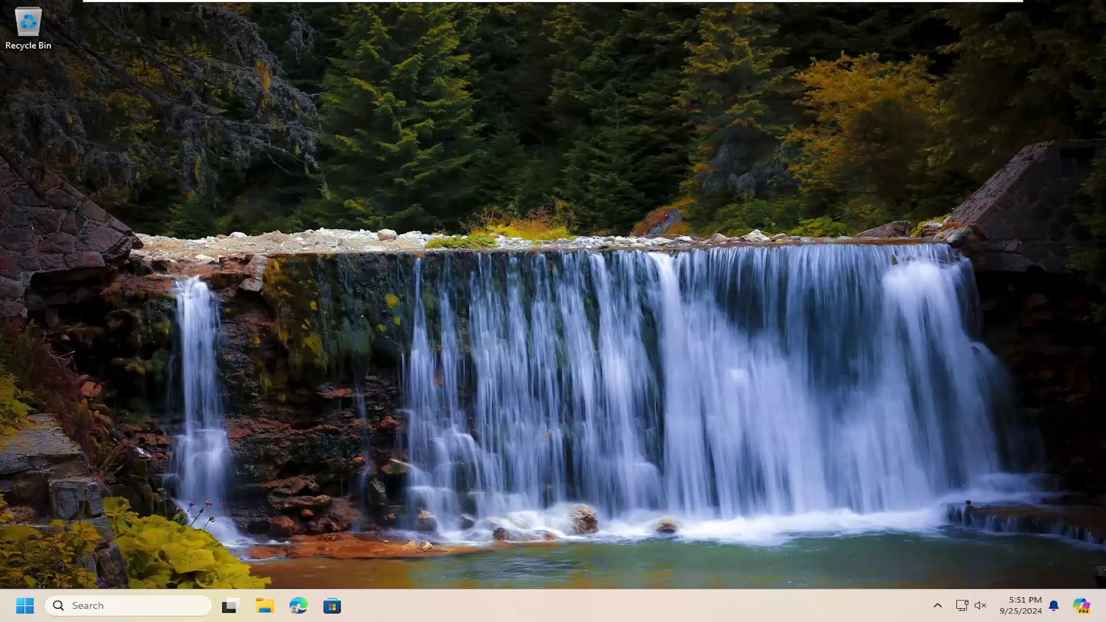
# Open Settings to Time & language > Date & time, scrolled down to the Sync now option
pyautogui.press('super')
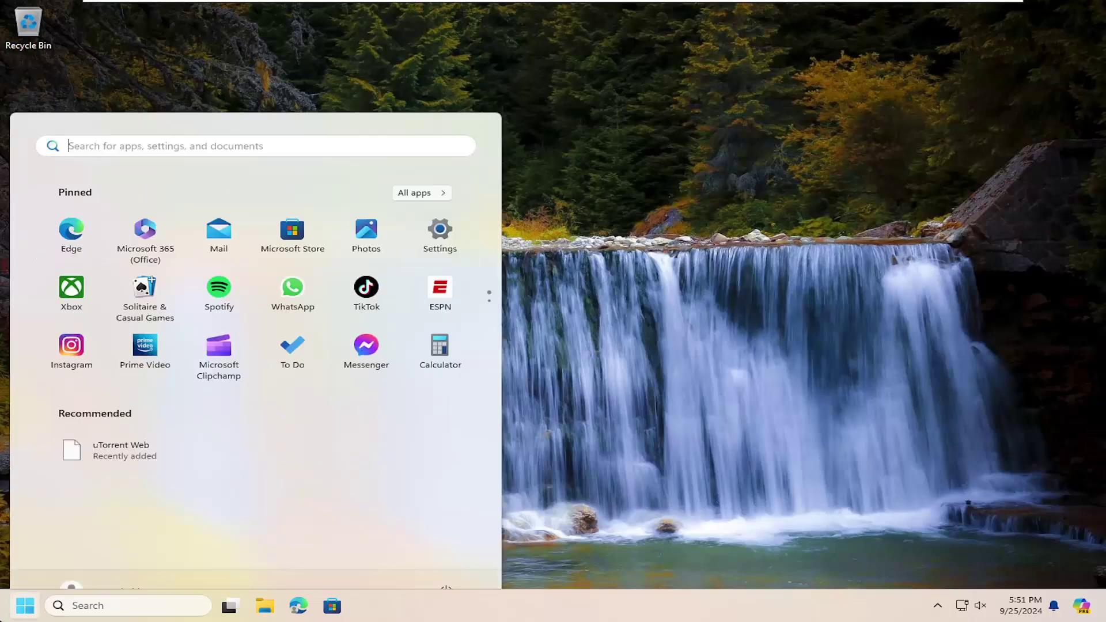
pyautogui.write('settings')
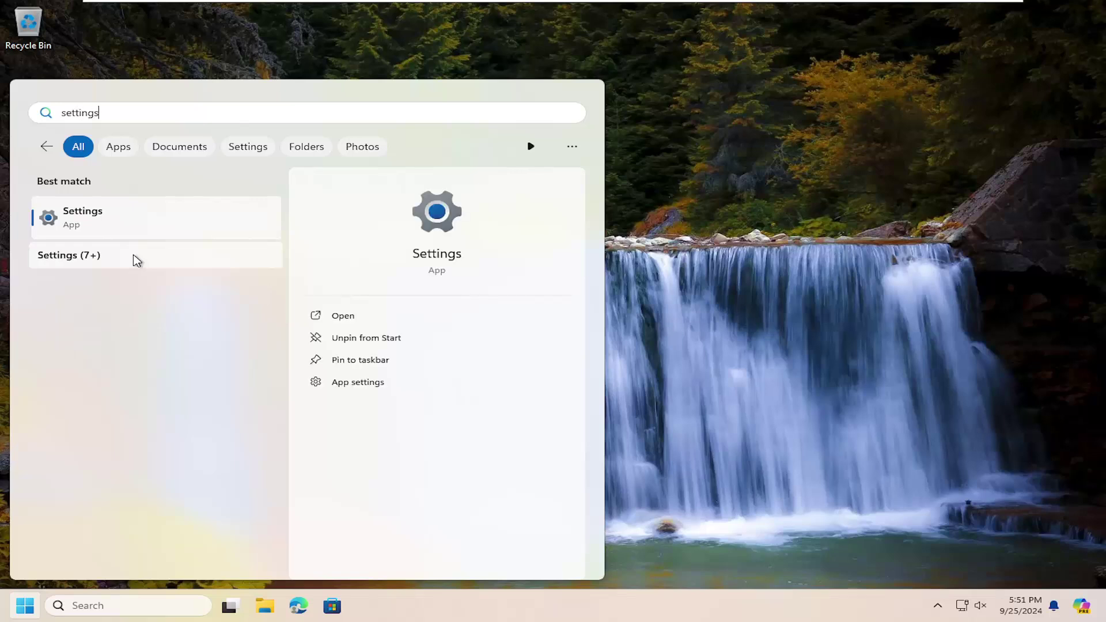
pyautogui.click(62, 219)
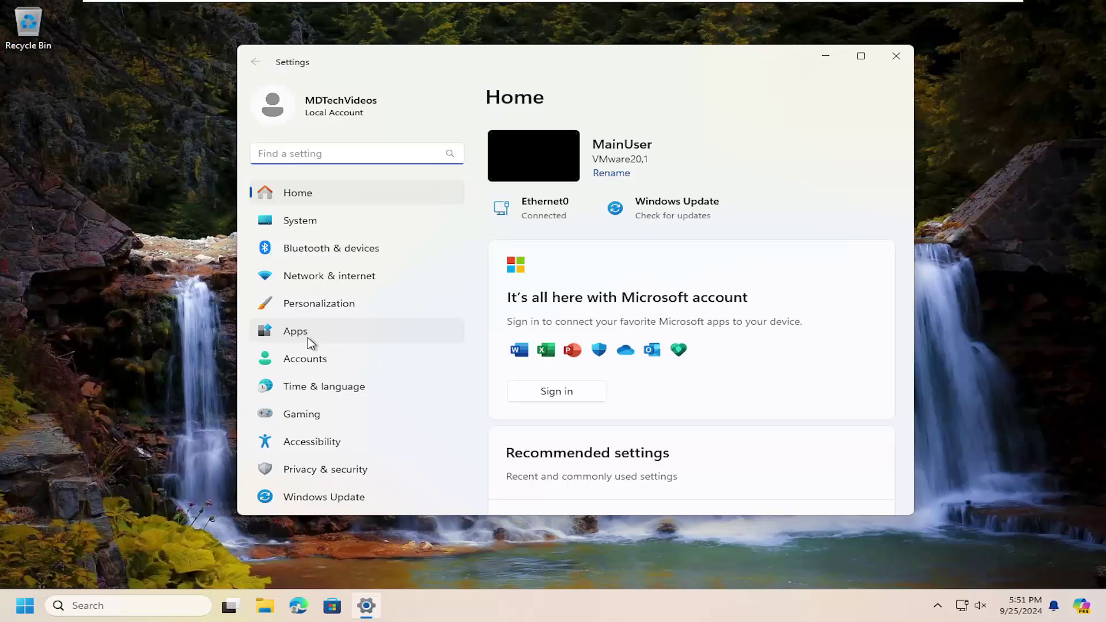
pyautogui.click(316, 390)
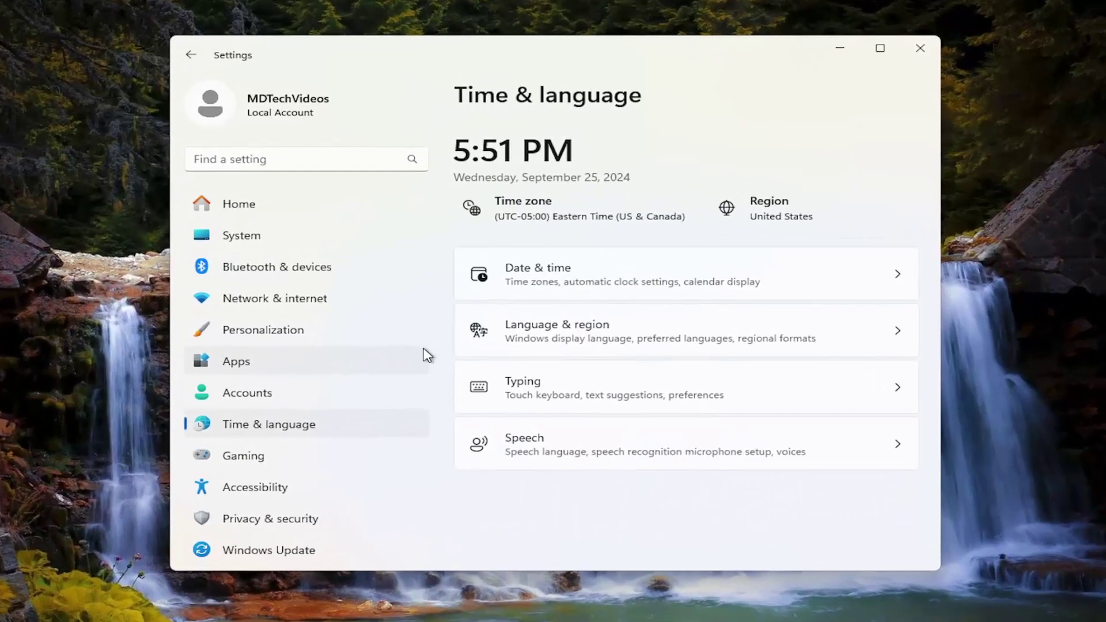
pyautogui.click(637, 282)
pyautogui.scroll(-2, 636, 281)
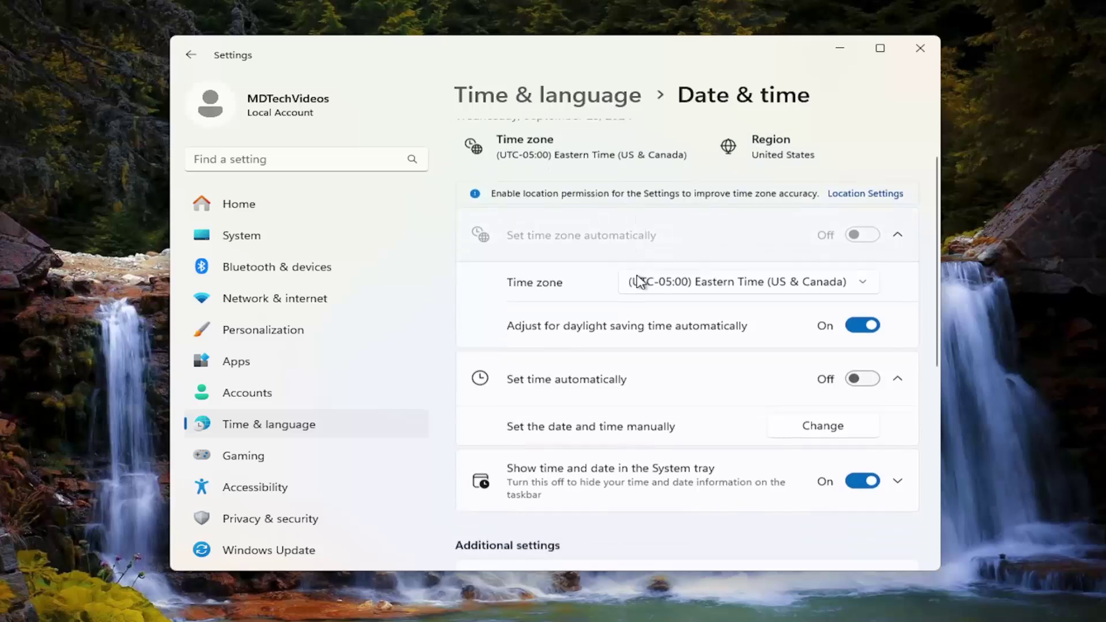
pyautogui.scroll(-4, 638, 283)
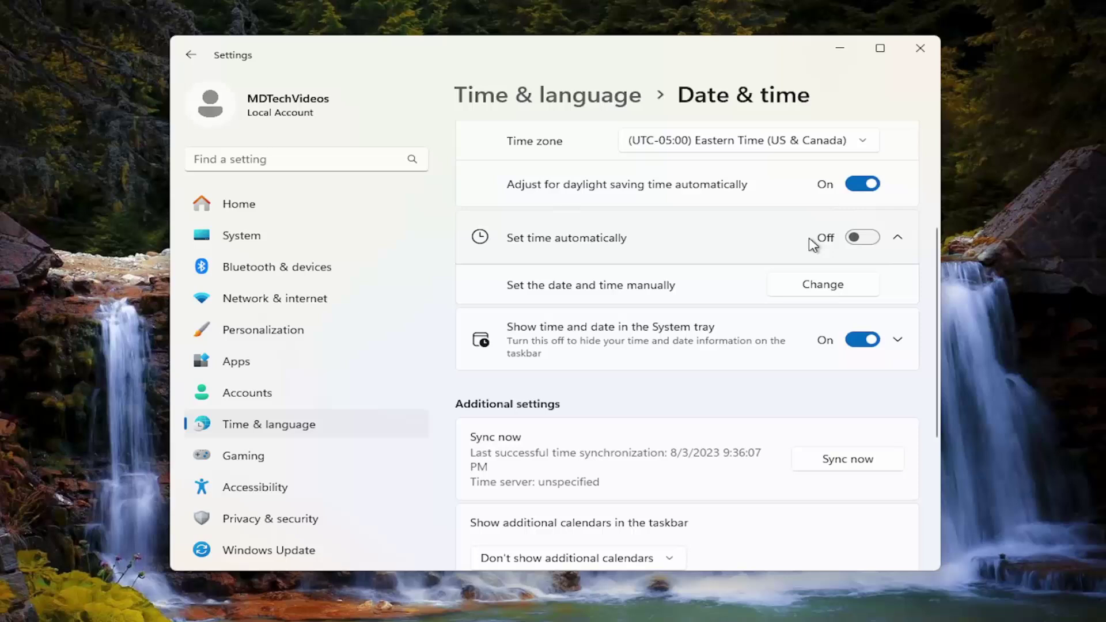
# Toggle Set time automatically on and back off, then open the manual Change date and time dialog
pyautogui.click(870, 239)
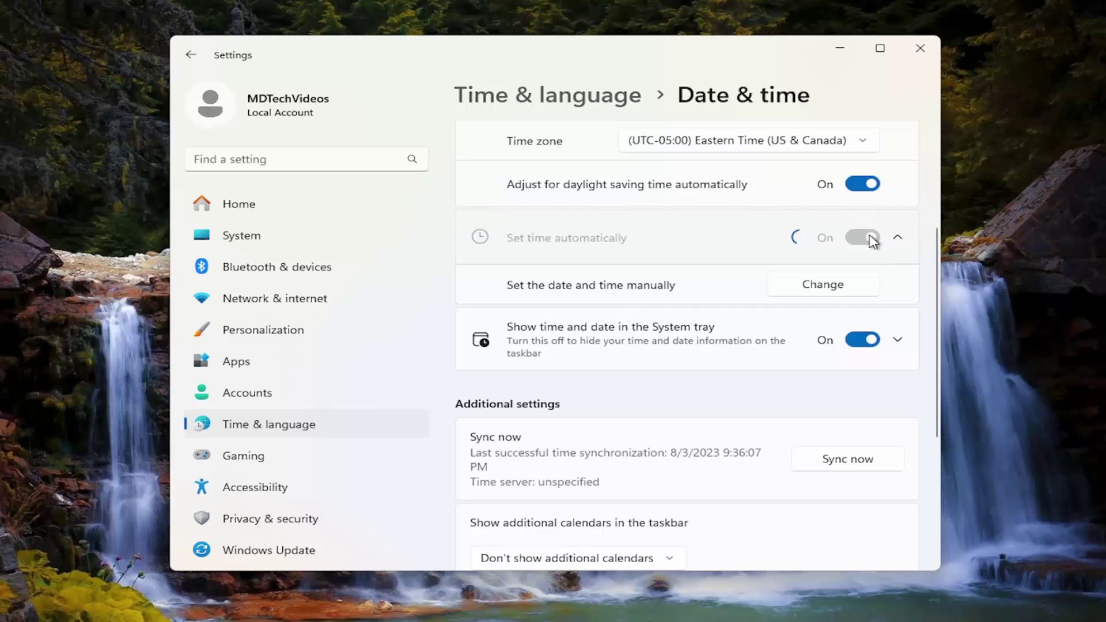
pyautogui.click(872, 241)
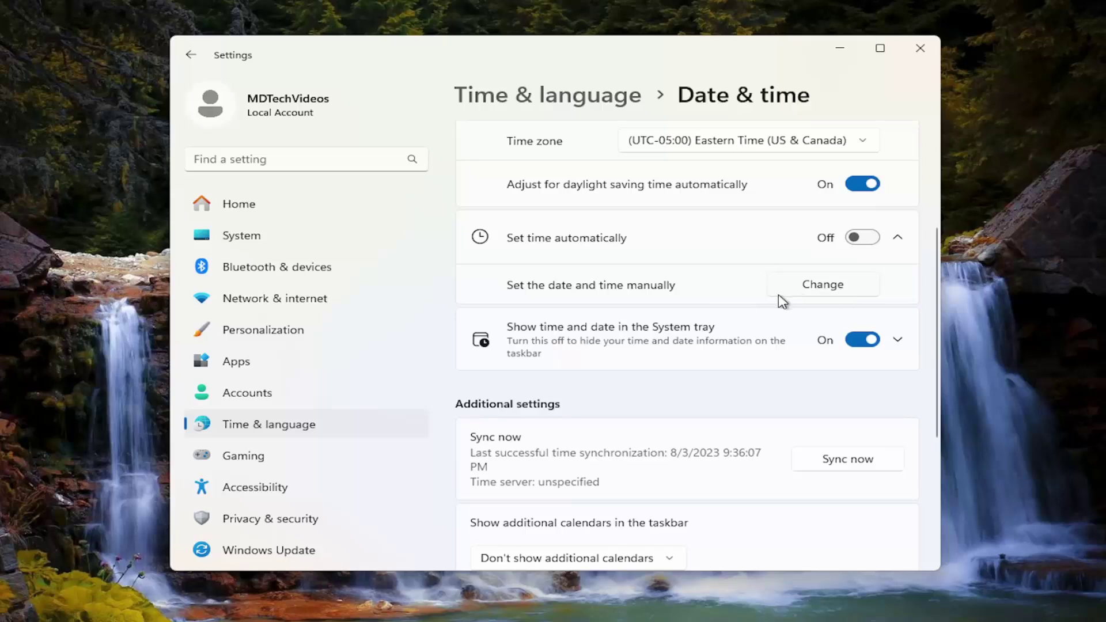
pyautogui.click(823, 292)
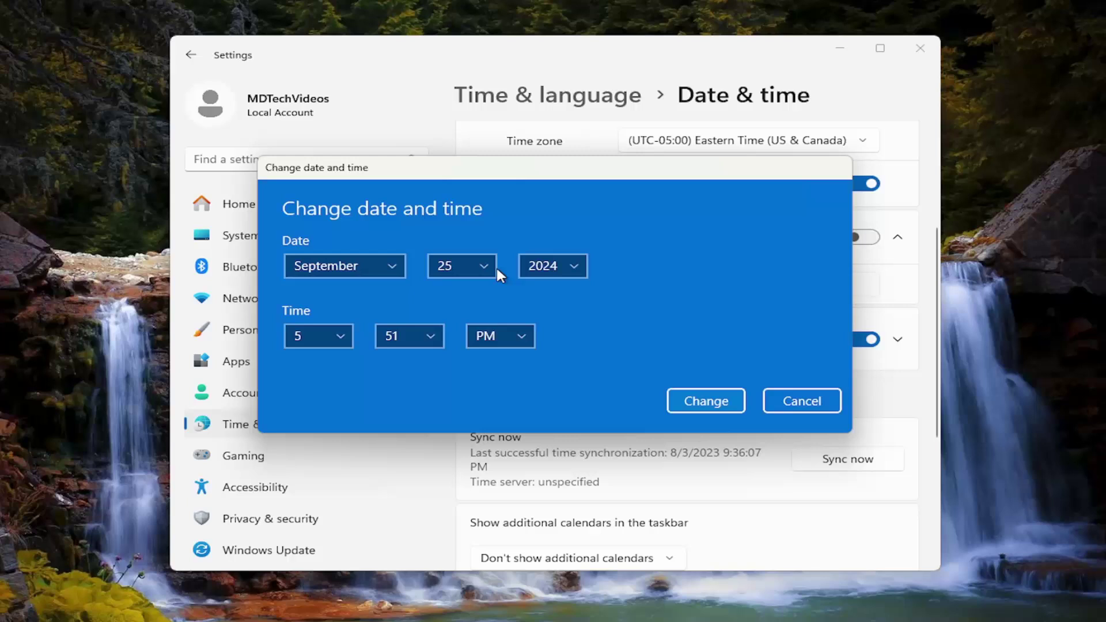
# Cancel the date editor, run Sync now to sync at 9/25/2024 5:51:41 PM, and close Settings
pyautogui.click(829, 405)
pyautogui.scroll(-3, 796, 402)
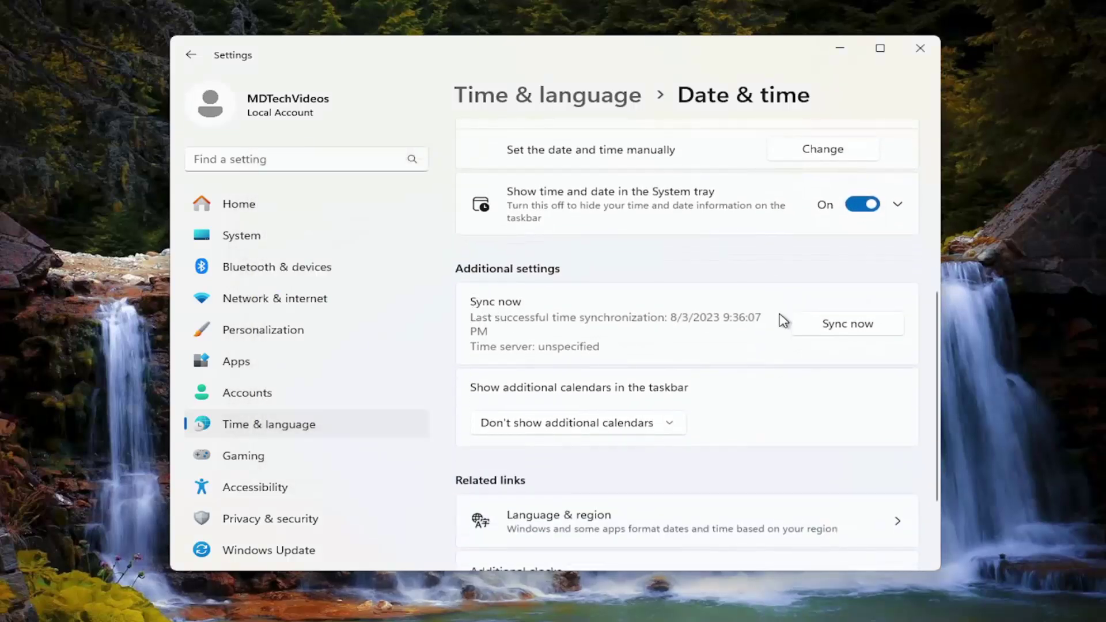
pyautogui.click(861, 333)
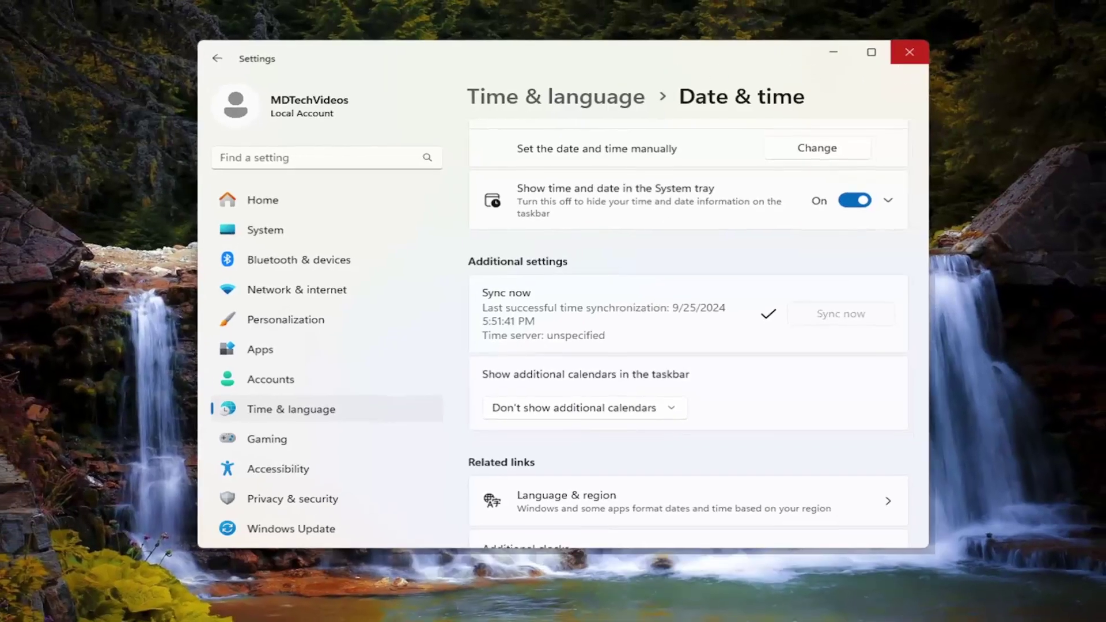
pyautogui.click(921, 48)
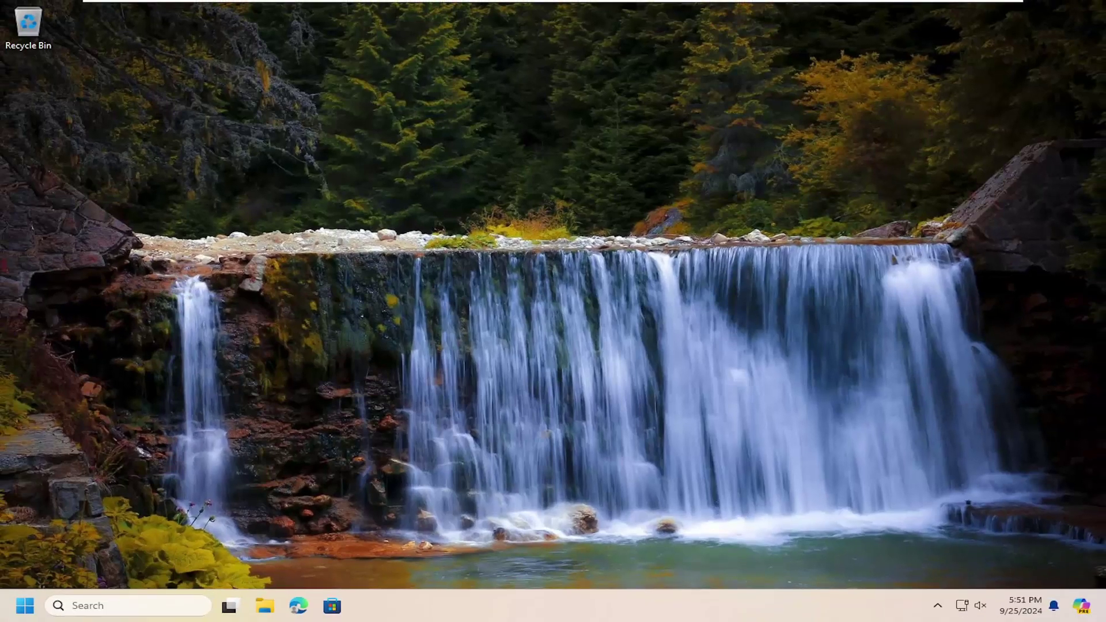